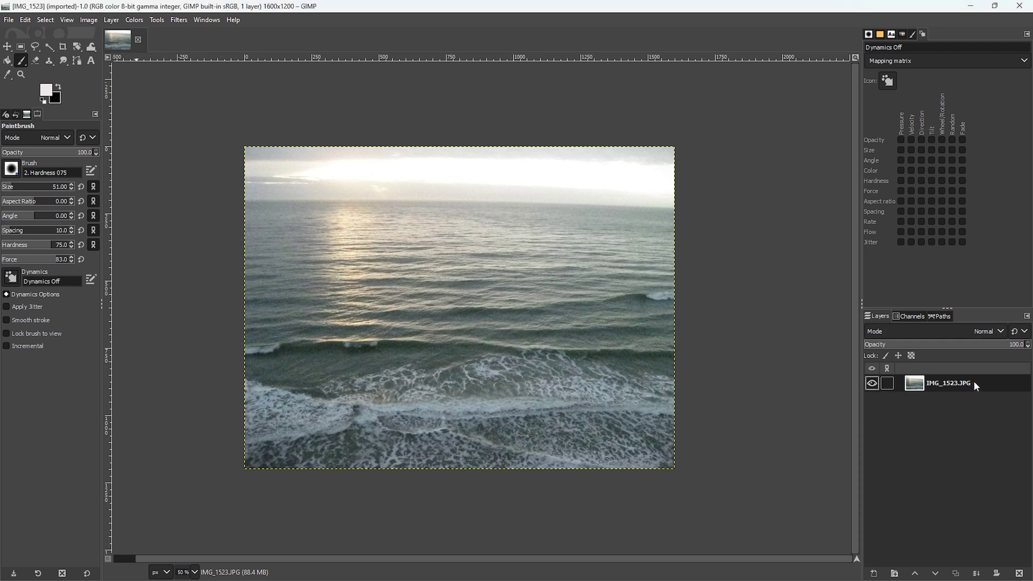
Step: Add a full-size transparent layer named 'Layer' above IMG_1523.JPG
click(874, 574)
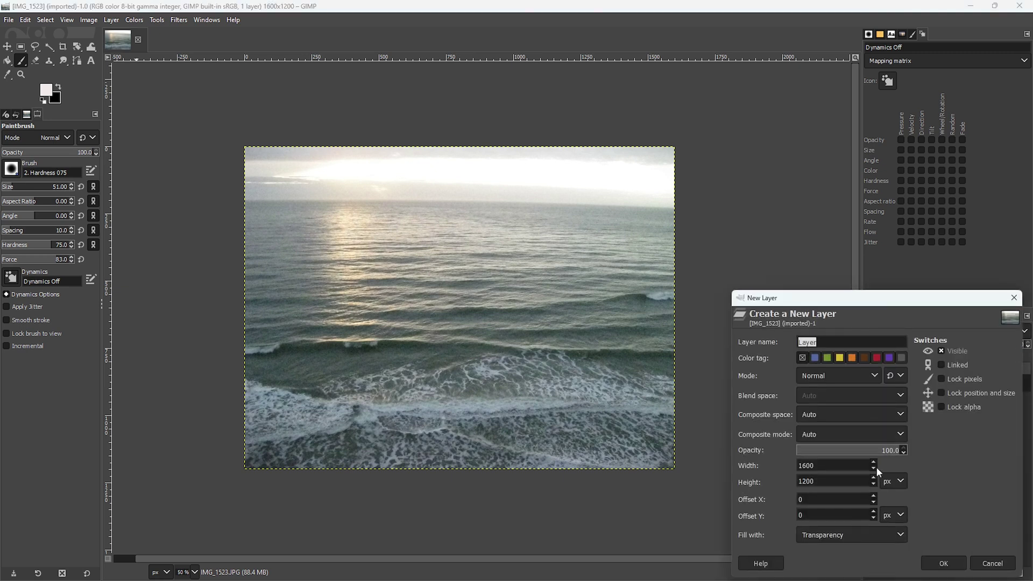
drag(931, 304, 900, 207)
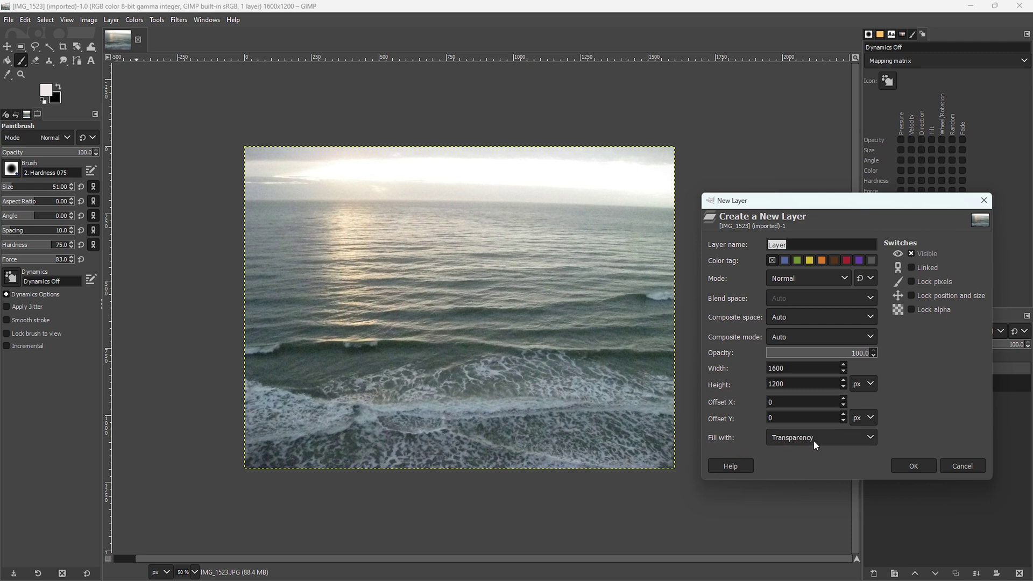
click(913, 467)
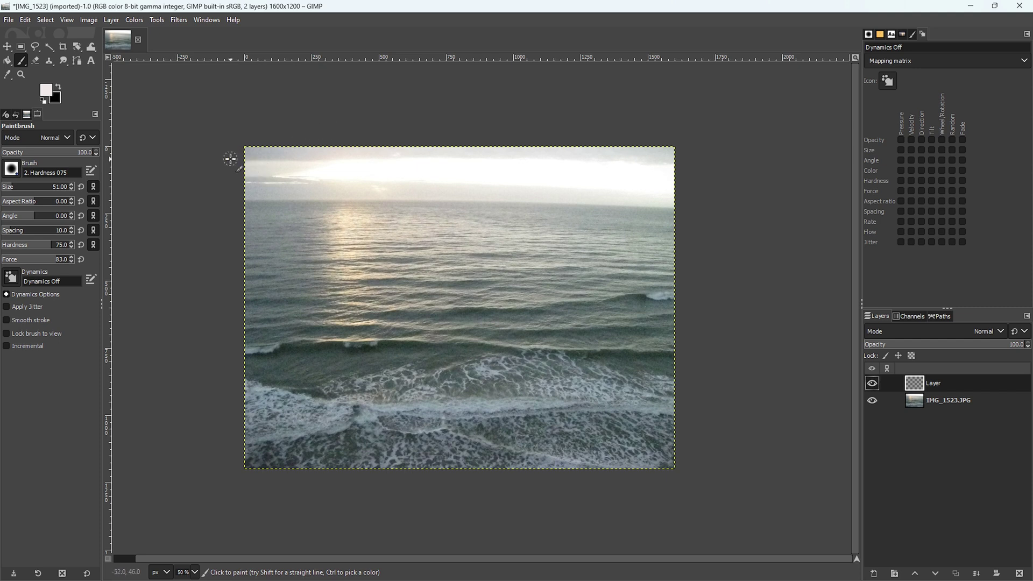
Step: Choose the 2. Hardness 100 brush, enlarge it to size 122, and make black the foreground
click(11, 169)
click(52, 200)
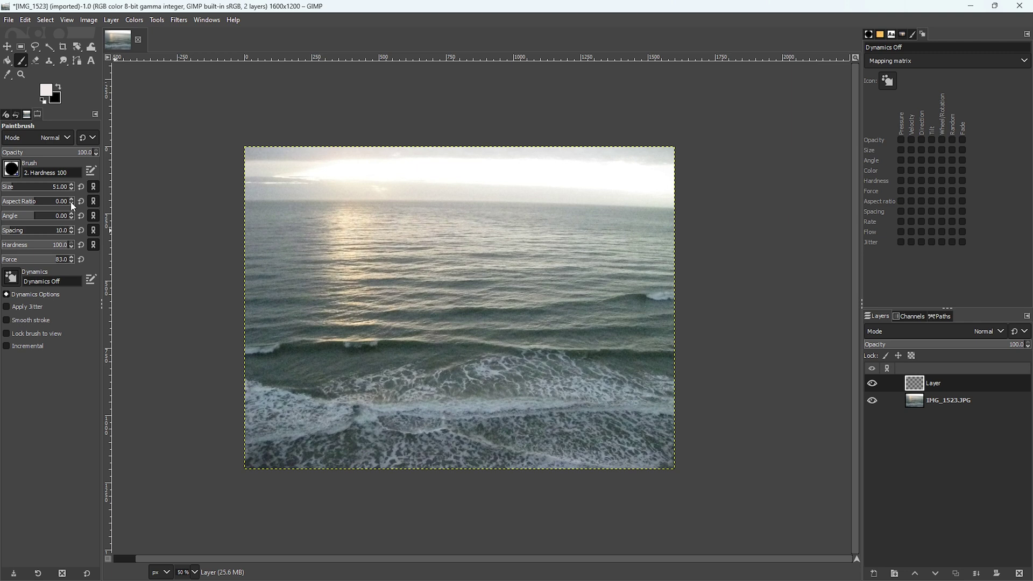
key(bracketright)
key(bracketright)
key(bracketright)
key(bracketright)
key(bracketright)
key(bracketright)
key(bracketright)
key(bracketright)
key(bracketright)
key(bracketright)
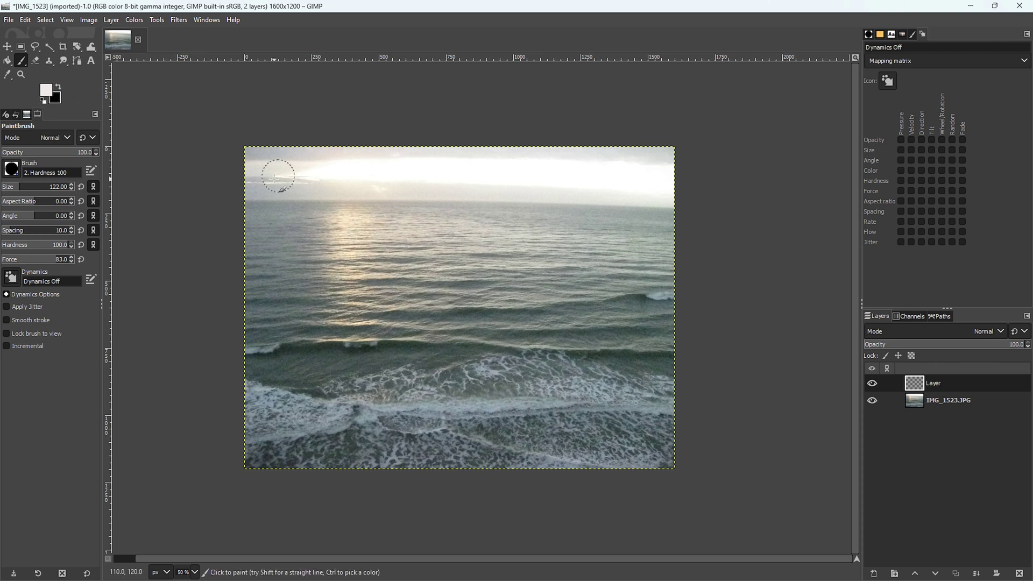
click(58, 88)
Step: Paint rough black strokes along the photo's top, left, right and bottom edges
mouse_move(232, 149)
mouse_down()
mouse_move(676, 148)
mouse_move(673, 465)
mouse_move(407, 472)
mouse_move(226, 466)
mouse_up()
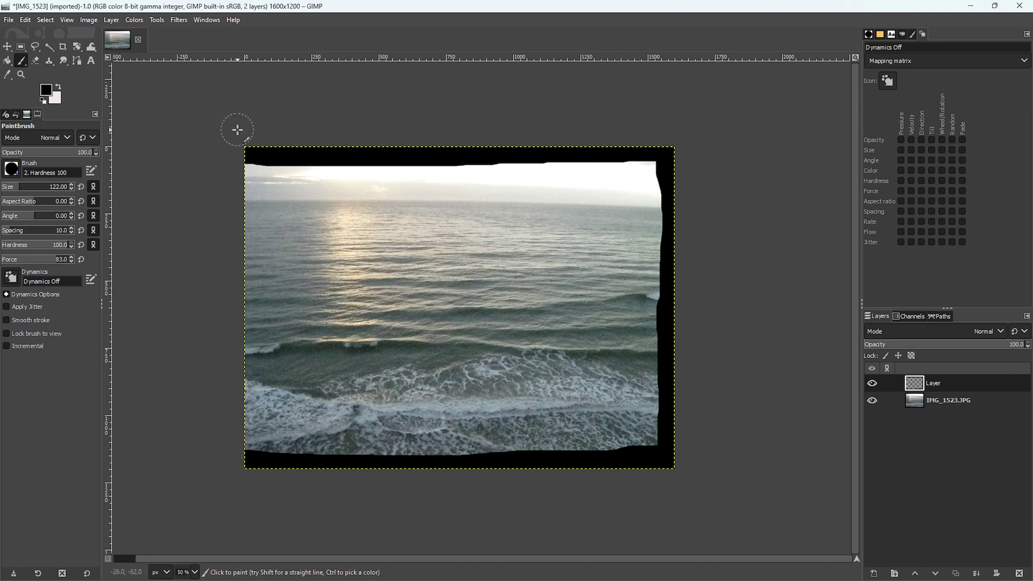
mouse_move(247, 141)
mouse_down()
mouse_move(238, 233)
mouse_move(251, 140)
mouse_move(250, 468)
mouse_move(250, 230)
mouse_up()
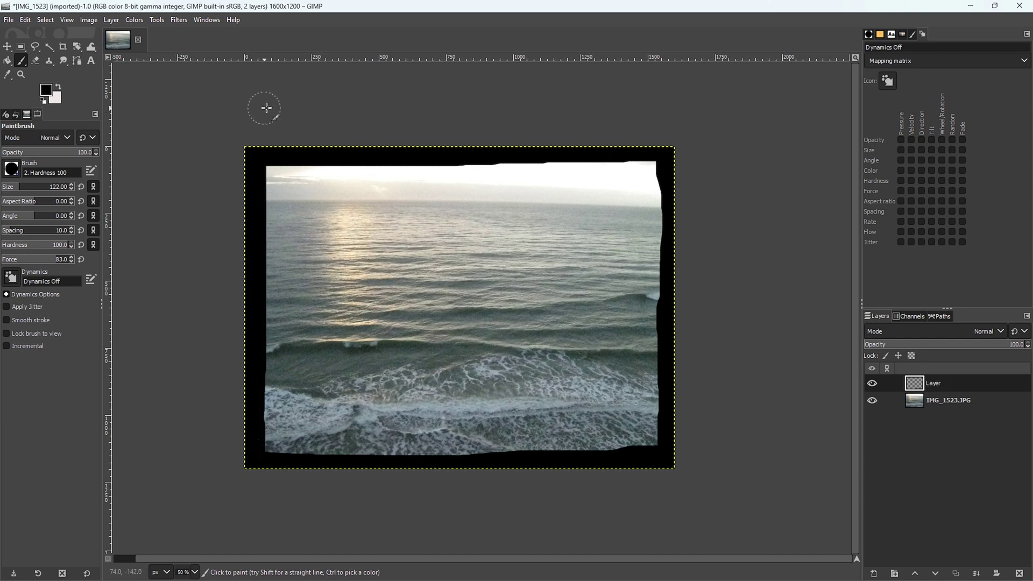
mouse_move(645, 144)
mouse_down()
mouse_move(653, 150)
mouse_move(491, 151)
mouse_move(660, 154)
mouse_move(666, 467)
mouse_move(681, 479)
mouse_up()
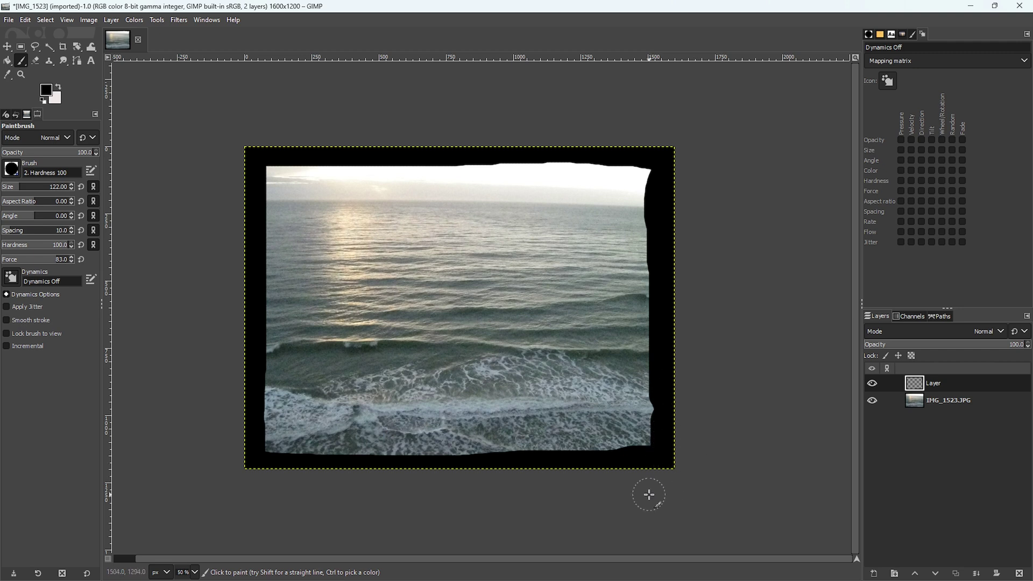
mouse_move(558, 471)
mouse_down()
mouse_move(245, 461)
mouse_move(507, 471)
mouse_move(363, 465)
mouse_move(457, 461)
mouse_move(533, 473)
mouse_move(490, 463)
mouse_move(666, 464)
mouse_up()
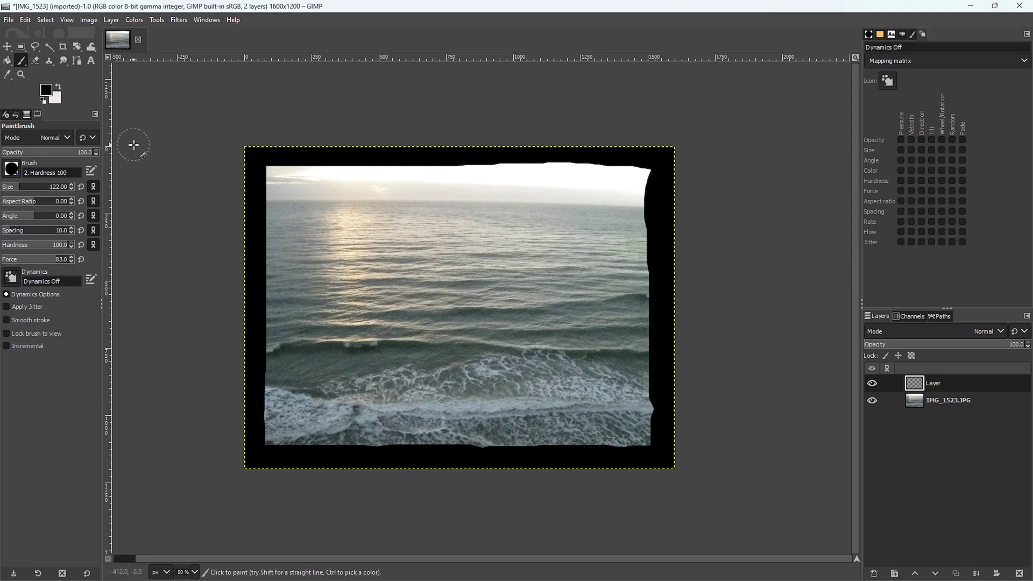
Step: Pick the Acrylic 01 brush from the Tool Options brush list
click(10, 169)
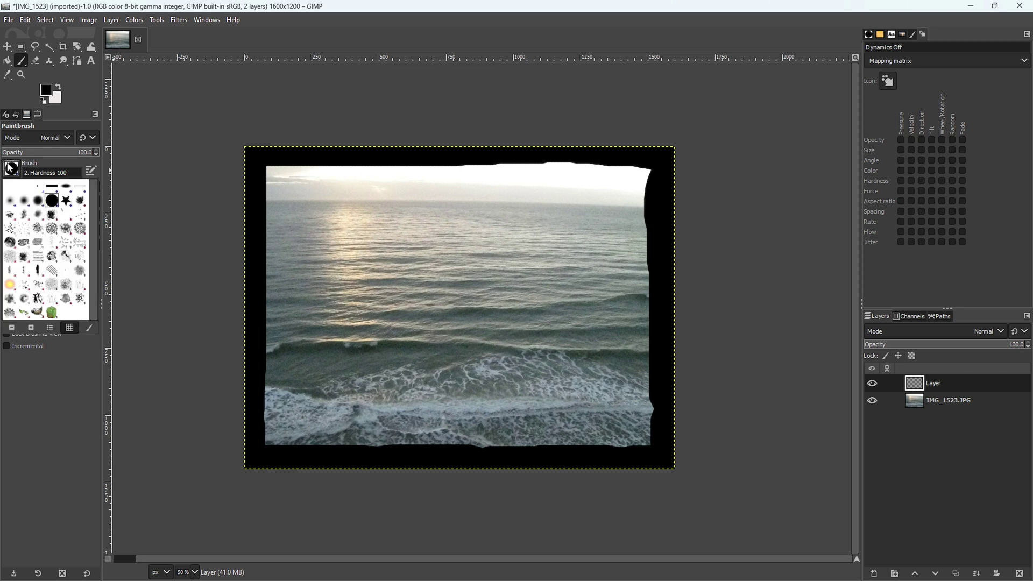
click(82, 203)
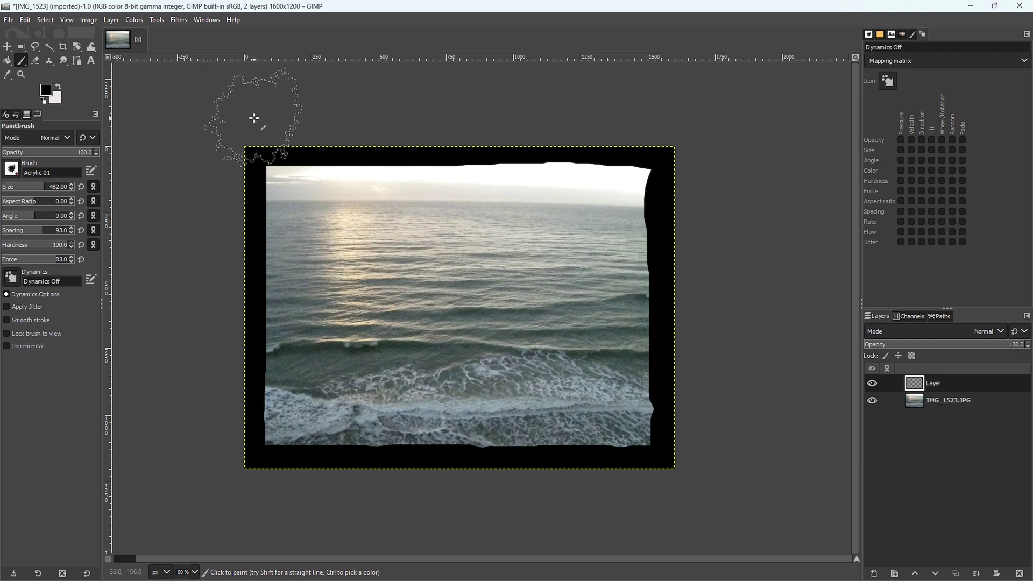
Step: Dab the top-left border, shrink the brush to 335, and texture the top-right edge
mouse_move(250, 121)
mouse_down()
mouse_move(288, 120)
mouse_move(227, 128)
mouse_move(275, 132)
mouse_move(236, 134)
mouse_up()
key(bracketleft)
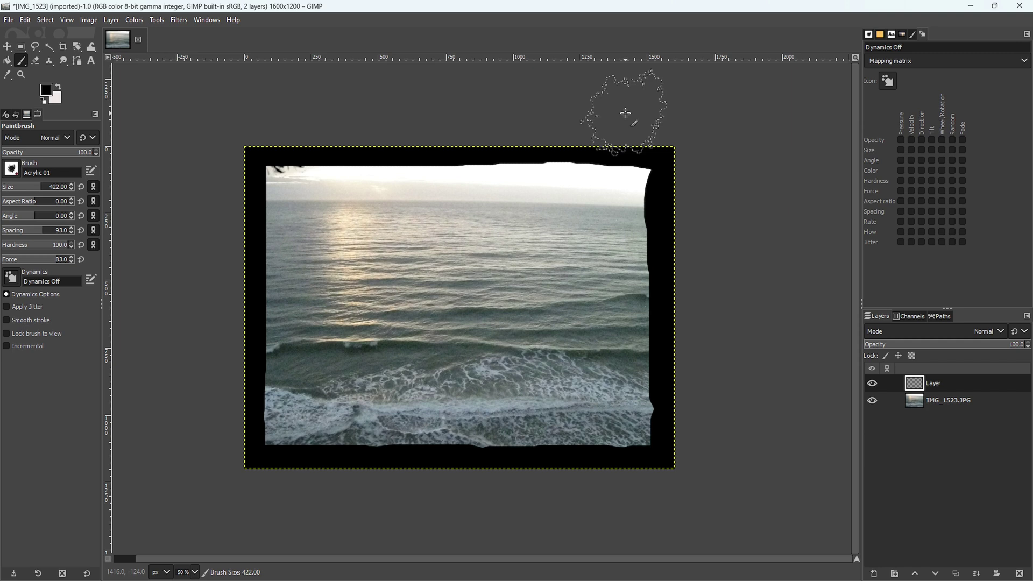
key(bracketleft)
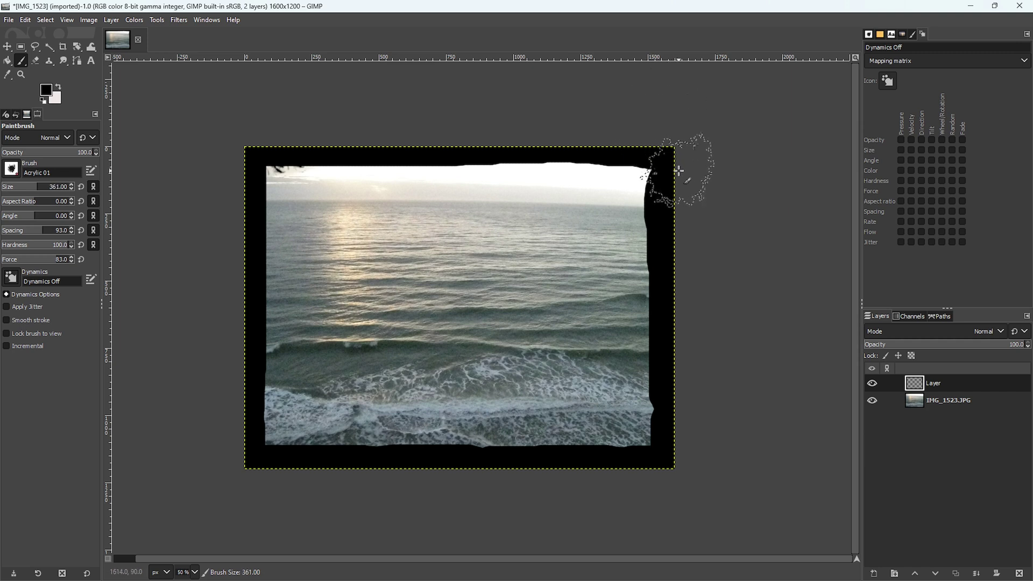
key(bracketleft)
mouse_move(657, 154)
mouse_down()
mouse_move(669, 176)
mouse_move(637, 151)
mouse_move(576, 143)
mouse_move(643, 139)
mouse_move(538, 150)
mouse_move(629, 153)
mouse_move(639, 152)
mouse_move(225, 143)
mouse_move(352, 145)
mouse_move(245, 144)
mouse_move(346, 145)
mouse_move(252, 145)
mouse_move(307, 145)
mouse_move(249, 159)
mouse_move(358, 143)
mouse_move(561, 150)
mouse_move(306, 156)
mouse_up()
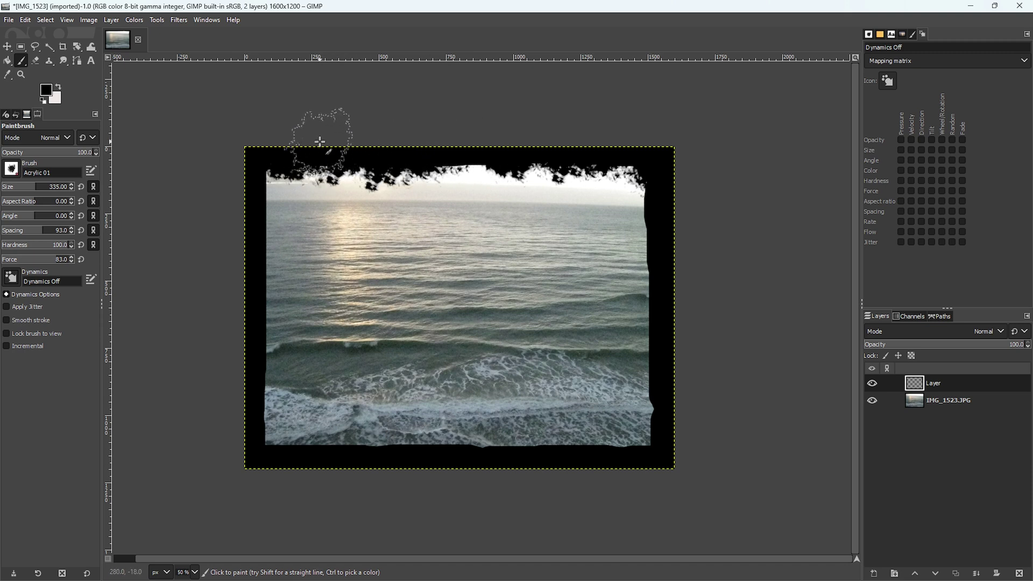
Step: Reduce the Acrylic brush to size 240 and roughen the photo's top edge
key(bracketleft)
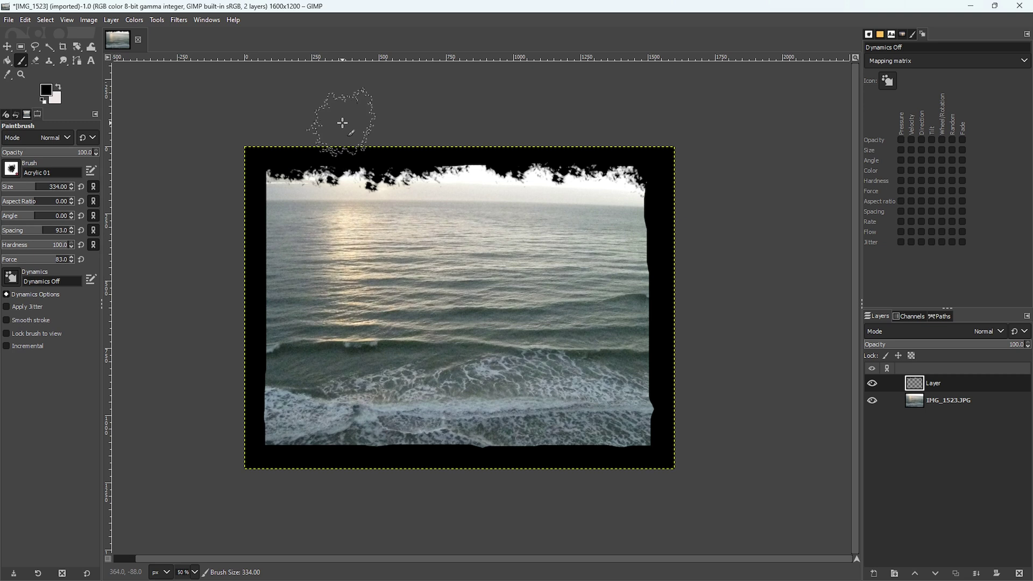
key(bracketleft)
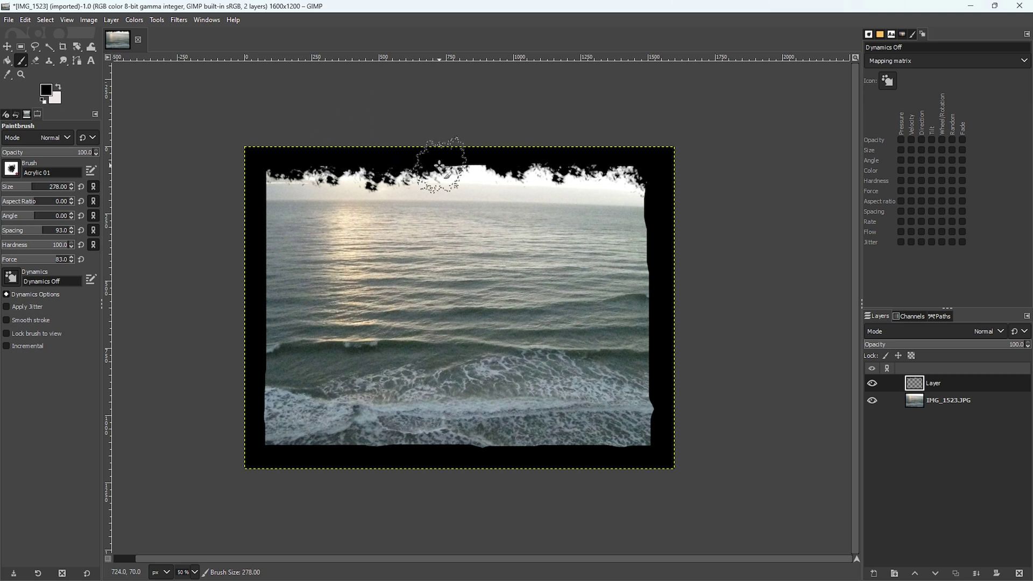
mouse_move(437, 157)
mouse_down()
mouse_move(491, 156)
mouse_move(426, 160)
mouse_move(626, 155)
mouse_move(640, 164)
mouse_move(606, 150)
mouse_move(635, 159)
mouse_move(648, 203)
mouse_up()
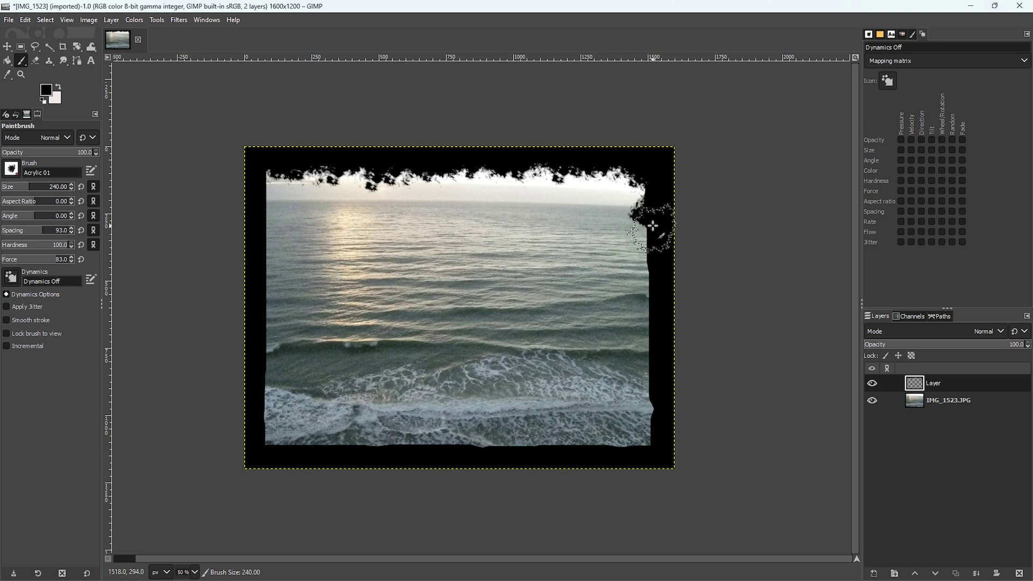
Step: Paint jagged Acrylic texture along the right edge, left edge, lower-left corner and top edge
mouse_move(652, 226)
mouse_down()
mouse_move(653, 178)
mouse_move(661, 243)
mouse_move(655, 279)
mouse_move(654, 229)
mouse_move(651, 452)
mouse_move(648, 305)
mouse_move(652, 386)
mouse_move(659, 283)
mouse_move(648, 159)
mouse_move(640, 169)
mouse_up()
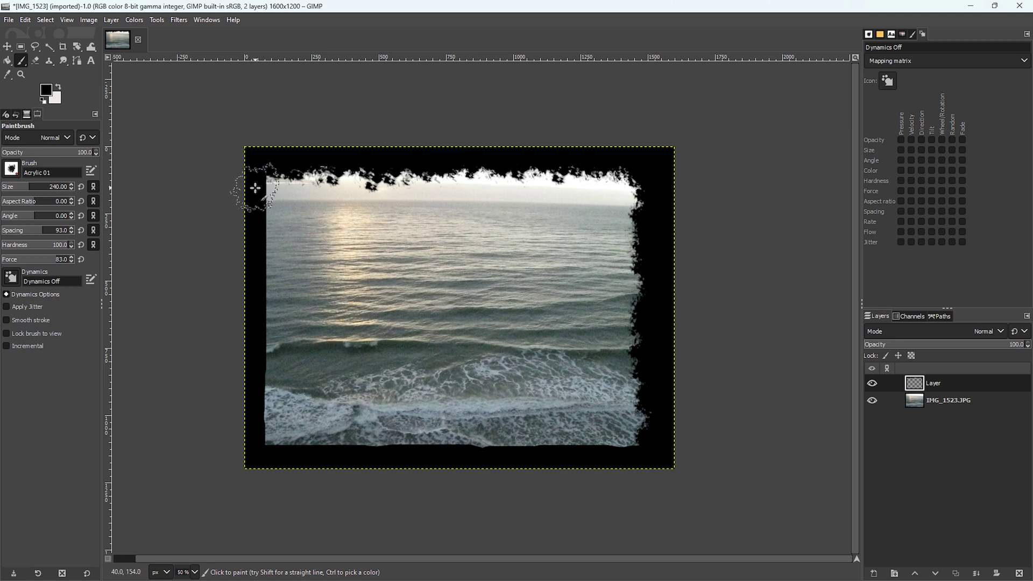
mouse_move(255, 188)
mouse_down()
mouse_move(269, 161)
mouse_move(251, 256)
mouse_move(256, 210)
mouse_move(253, 323)
mouse_move(260, 225)
mouse_move(264, 283)
mouse_move(267, 258)
mouse_move(259, 335)
mouse_move(254, 283)
mouse_up()
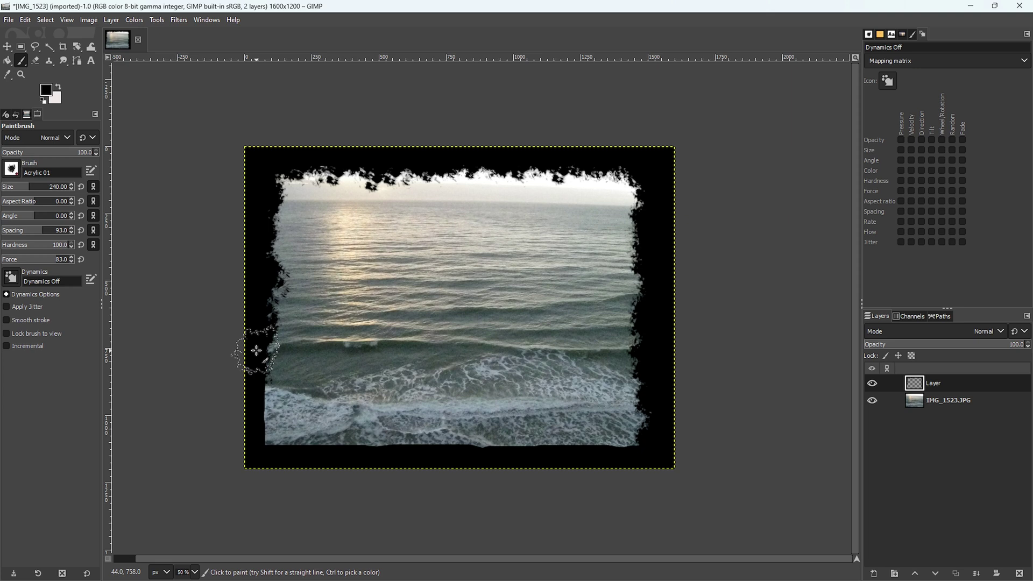
mouse_move(256, 350)
mouse_down()
mouse_move(250, 458)
mouse_move(268, 447)
mouse_move(258, 341)
mouse_move(265, 403)
mouse_move(265, 221)
mouse_move(246, 311)
mouse_move(253, 433)
mouse_move(307, 448)
mouse_move(640, 448)
mouse_move(611, 444)
mouse_move(628, 438)
mouse_move(579, 448)
mouse_move(616, 448)
mouse_move(545, 451)
mouse_move(528, 441)
mouse_move(464, 450)
mouse_move(543, 444)
mouse_move(357, 460)
mouse_move(421, 446)
mouse_move(279, 447)
mouse_move(289, 446)
mouse_move(258, 418)
mouse_move(254, 381)
mouse_up()
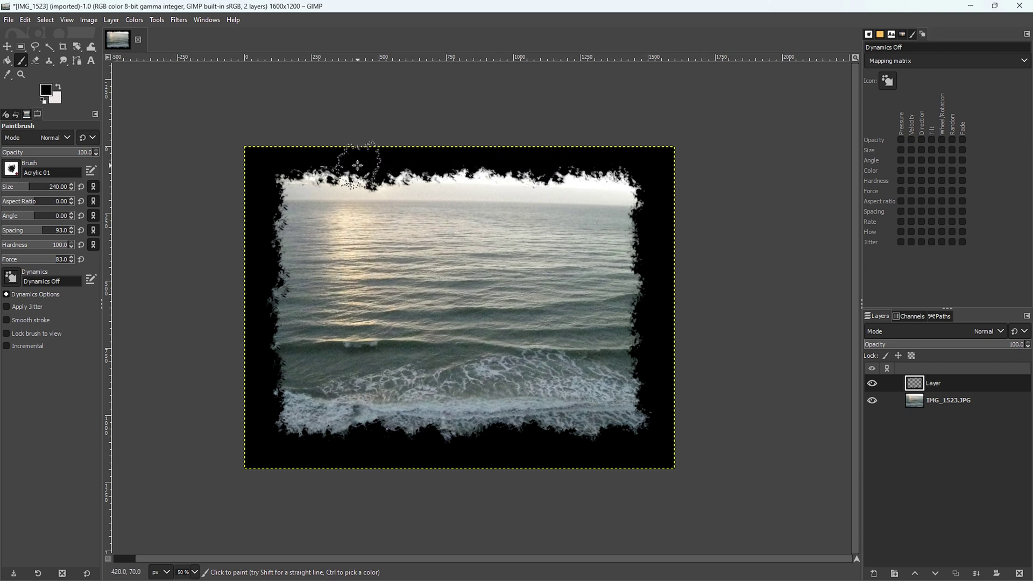
mouse_move(355, 168)
mouse_down()
mouse_move(317, 155)
mouse_move(282, 169)
mouse_up()
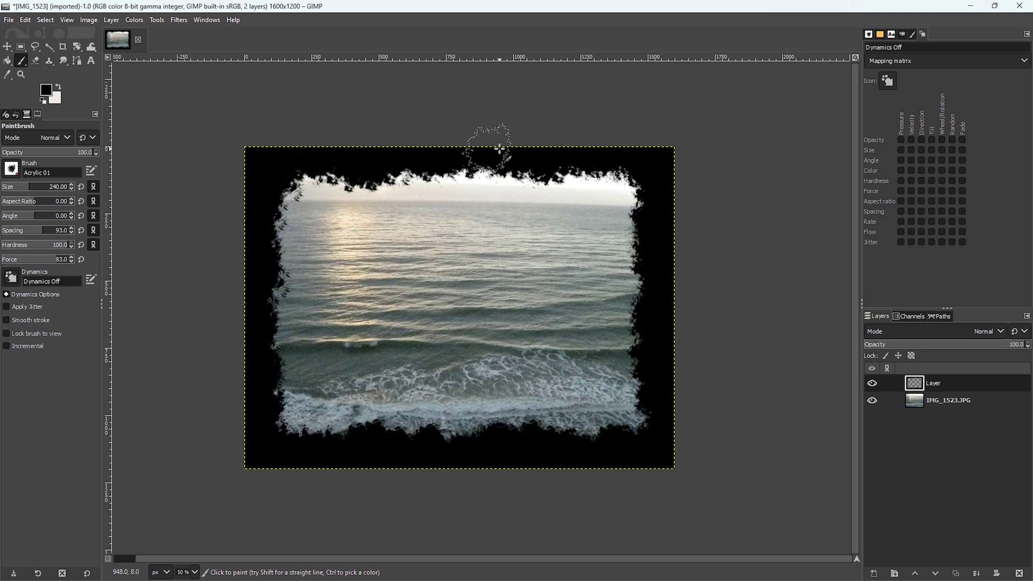
mouse_move(626, 168)
mouse_down()
mouse_move(646, 200)
mouse_move(704, 221)
mouse_up()
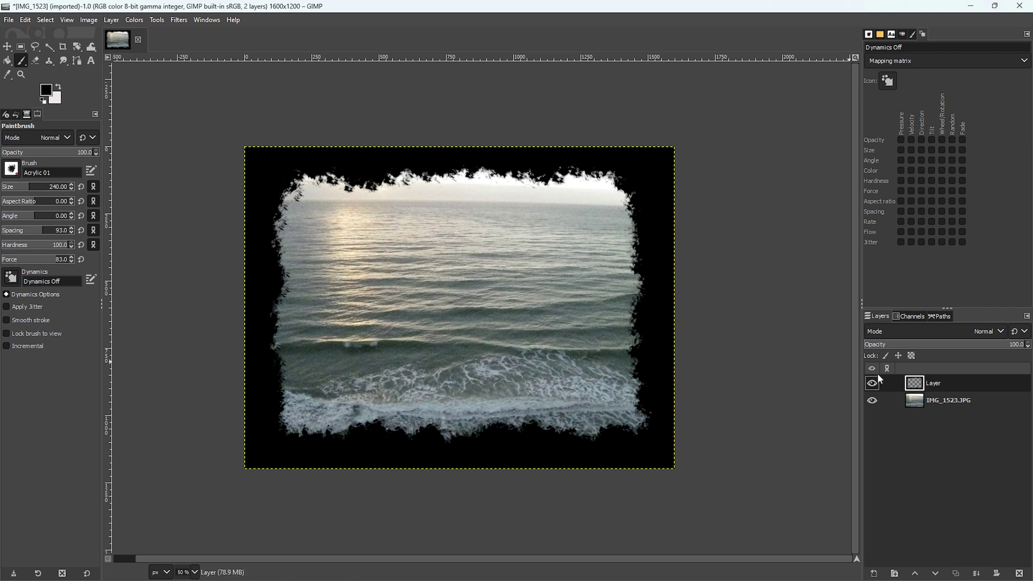
Step: Convert the torn frame layer's shape into a selection with Alpha to Selection
alt+click(914, 384)
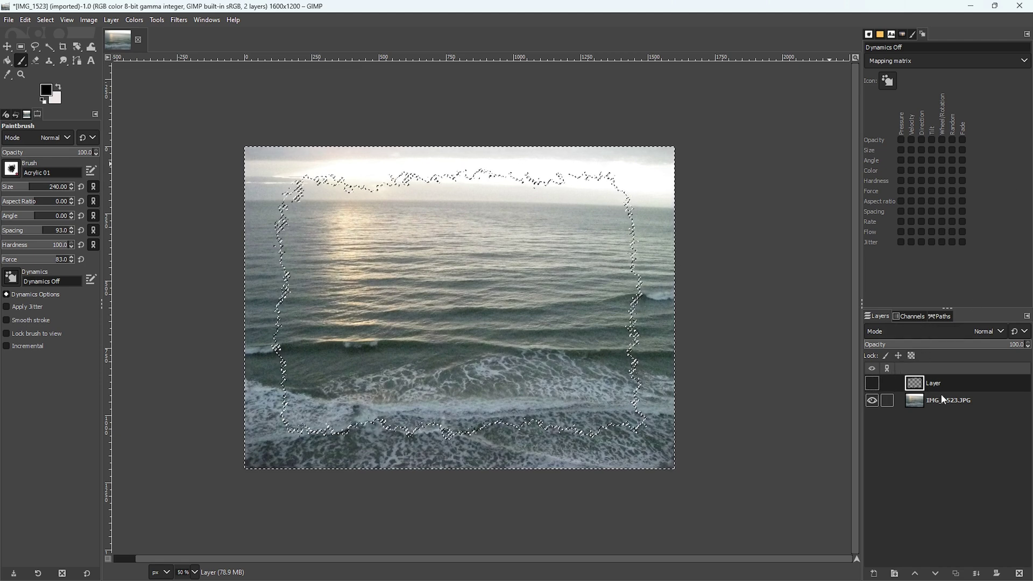
Step: Add a Selection-based layer mask to IMG_1523.JPG with Invert mask unchecked
click(963, 400)
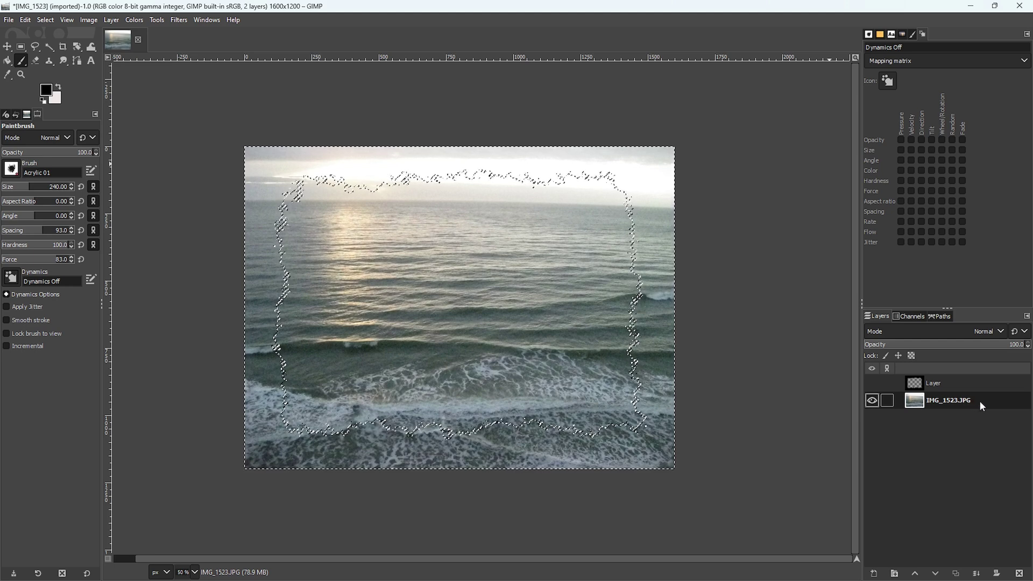
right_click(979, 401)
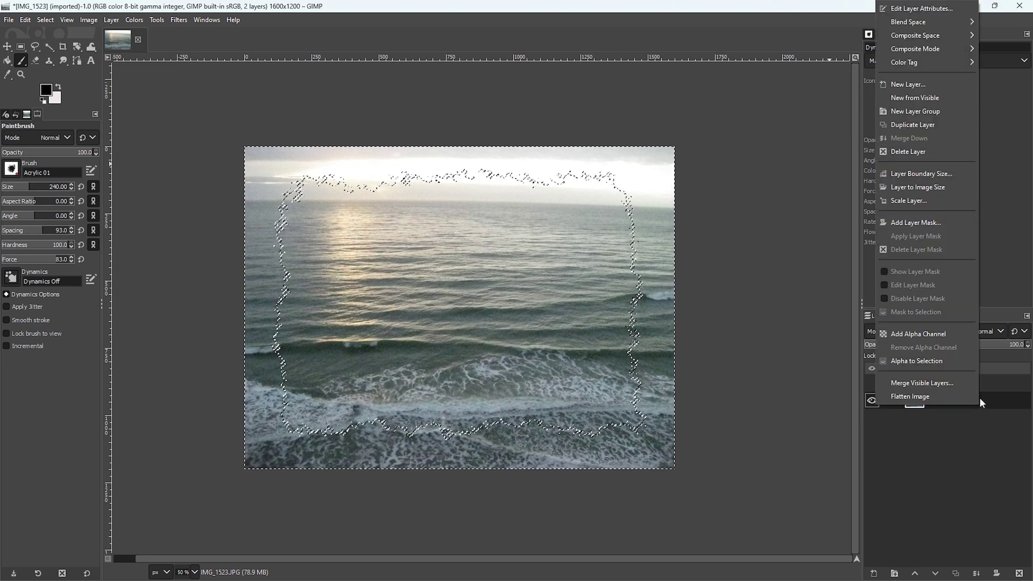
click(908, 223)
drag(895, 144, 798, 149)
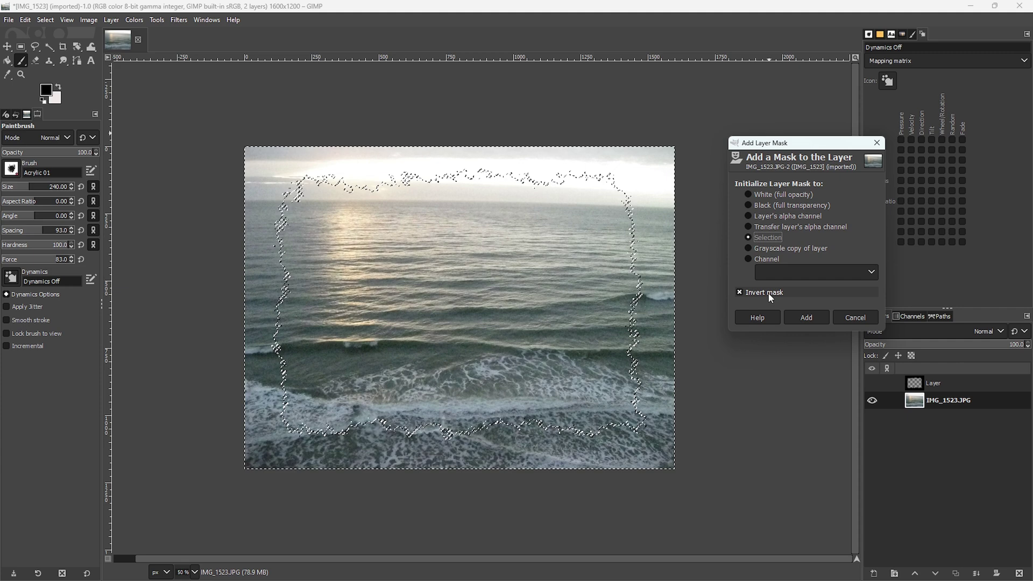
click(739, 292)
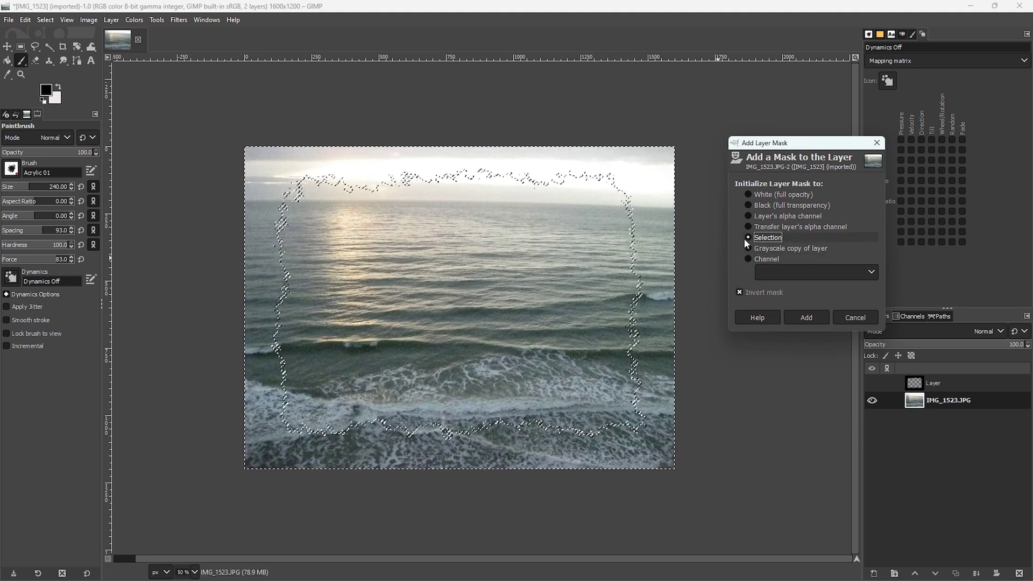
click(807, 319)
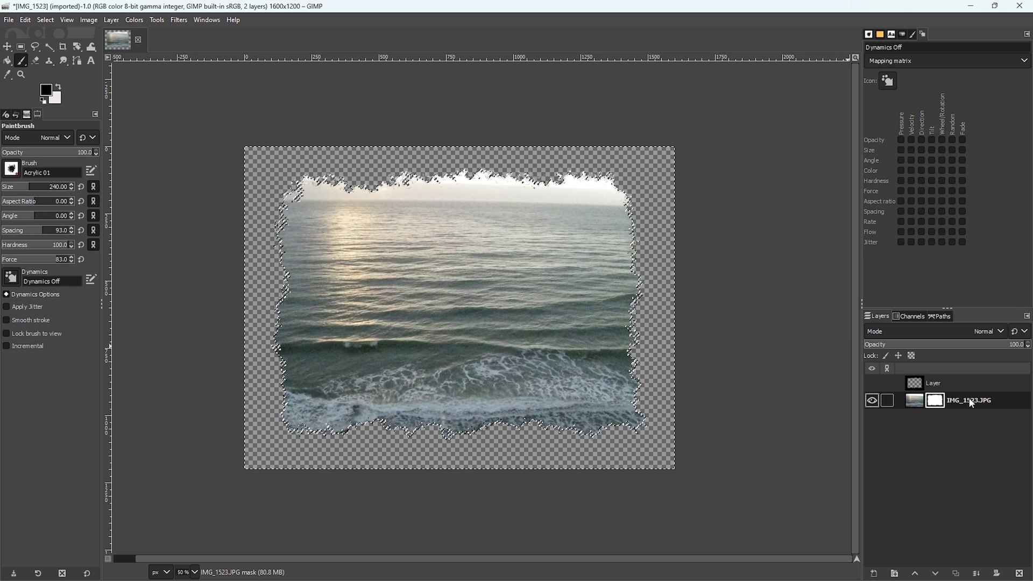
Step: Deselect all, then create transparent Layer #1 and move it beneath IMG_1523.JPG
click(44, 20)
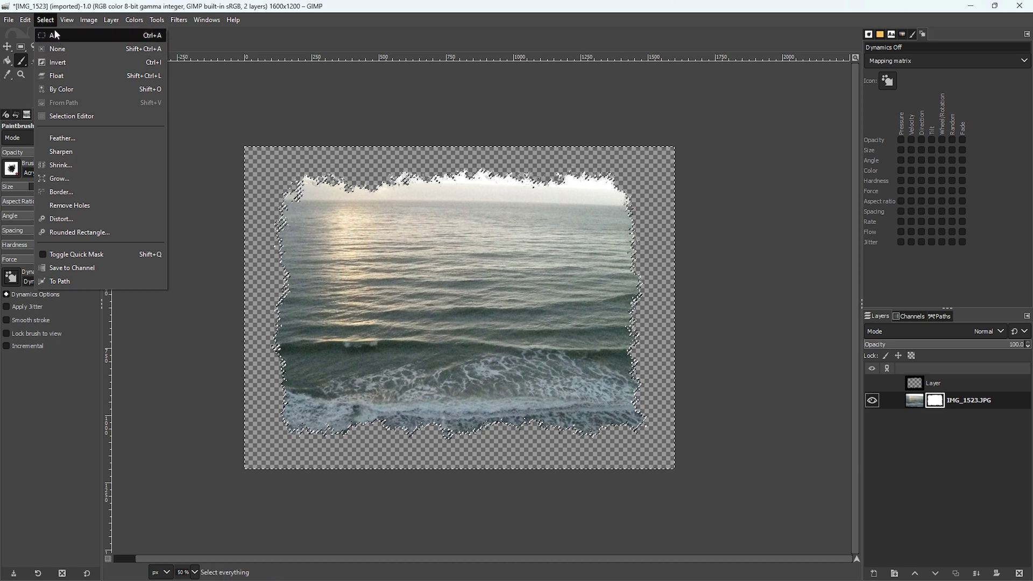
click(56, 48)
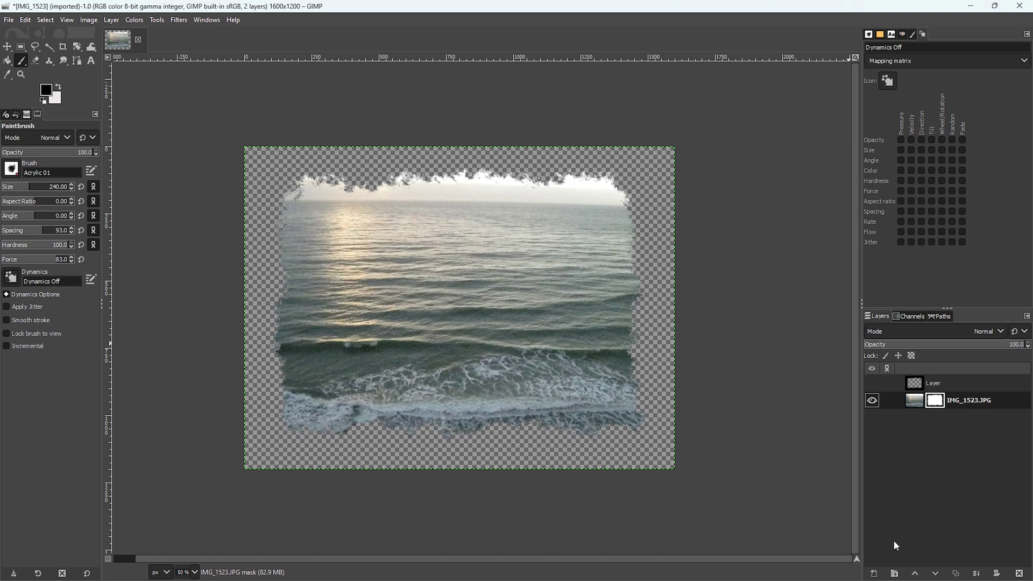
click(874, 574)
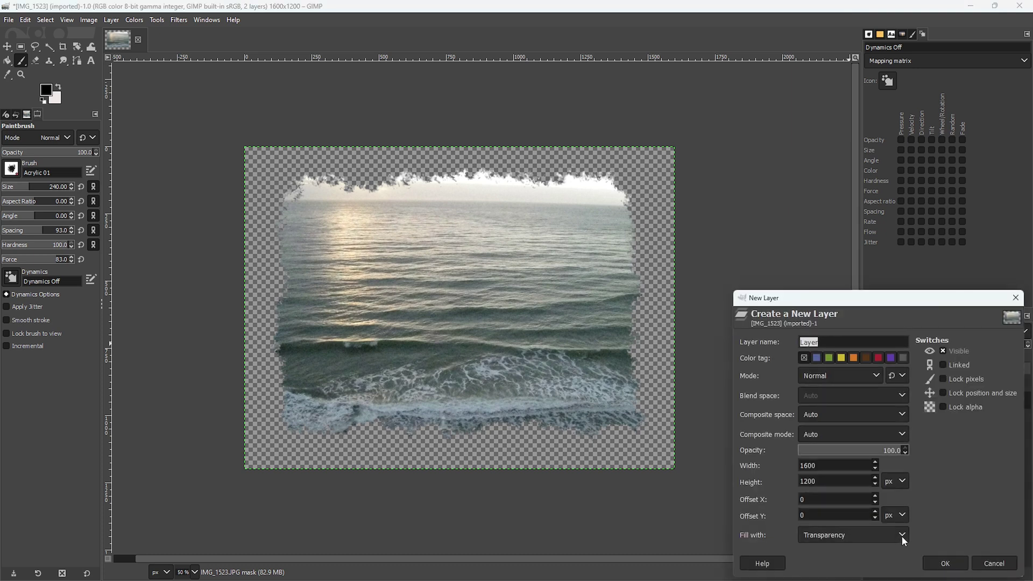
click(945, 563)
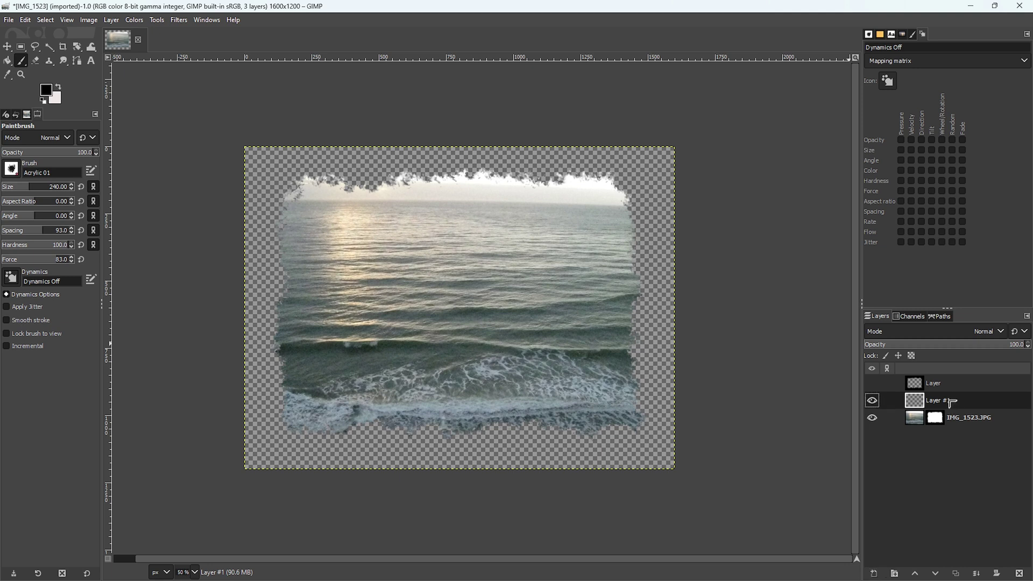
drag(954, 397, 950, 436)
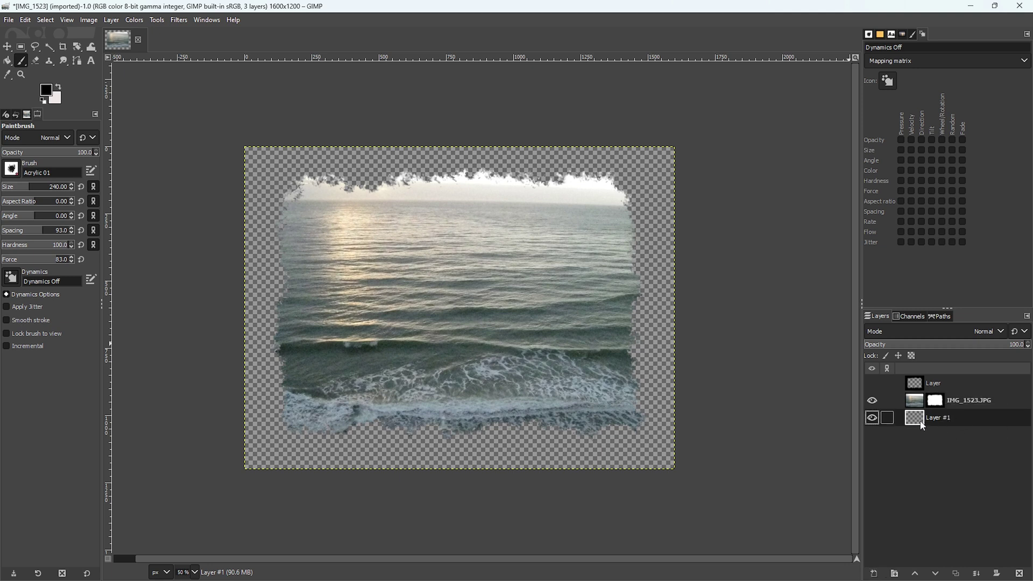
Step: Set the foreground colour to the light beige e6e2d5 in the colour picker
click(48, 91)
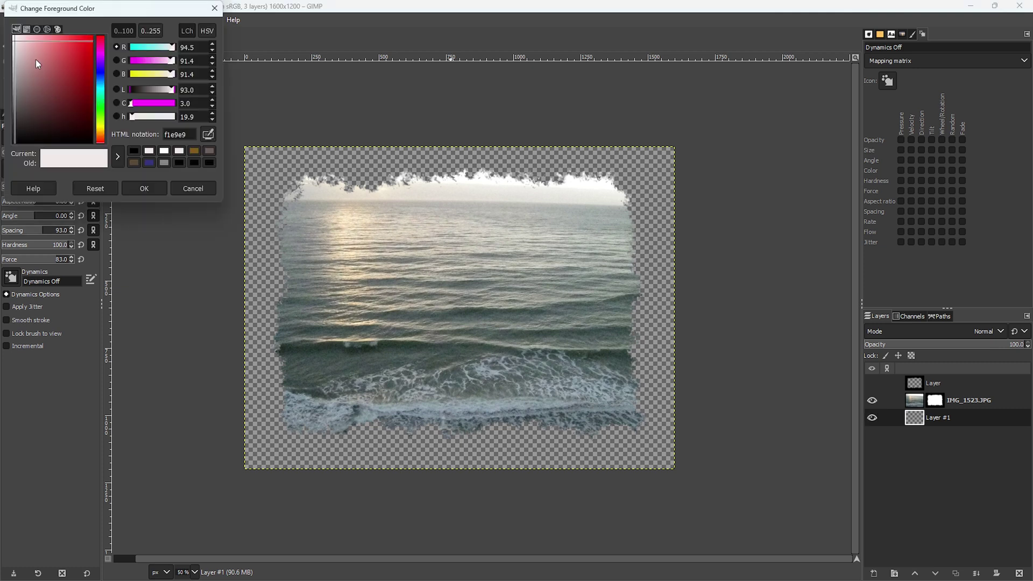
drag(18, 44, 16, 41)
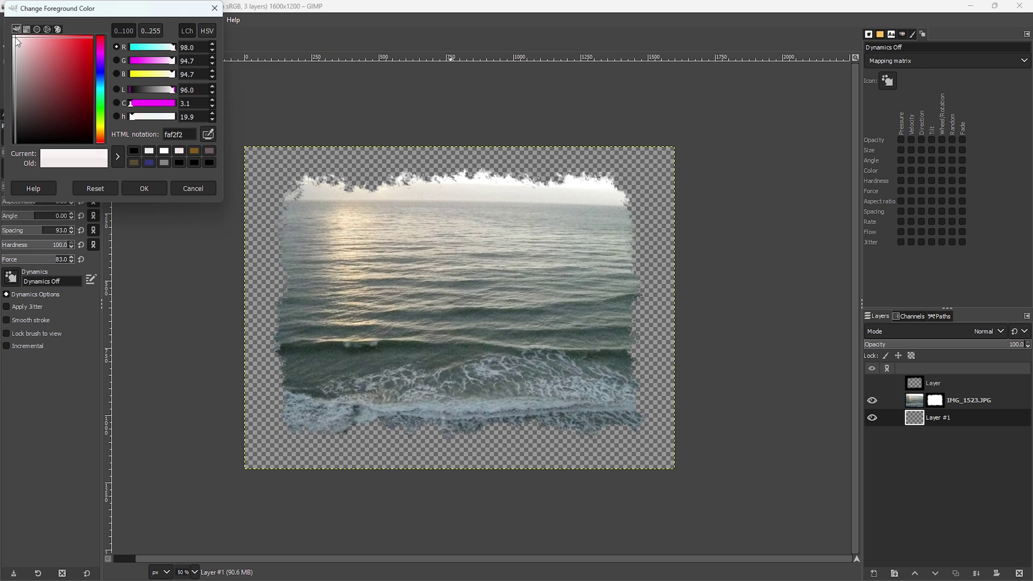
drag(103, 132, 101, 128)
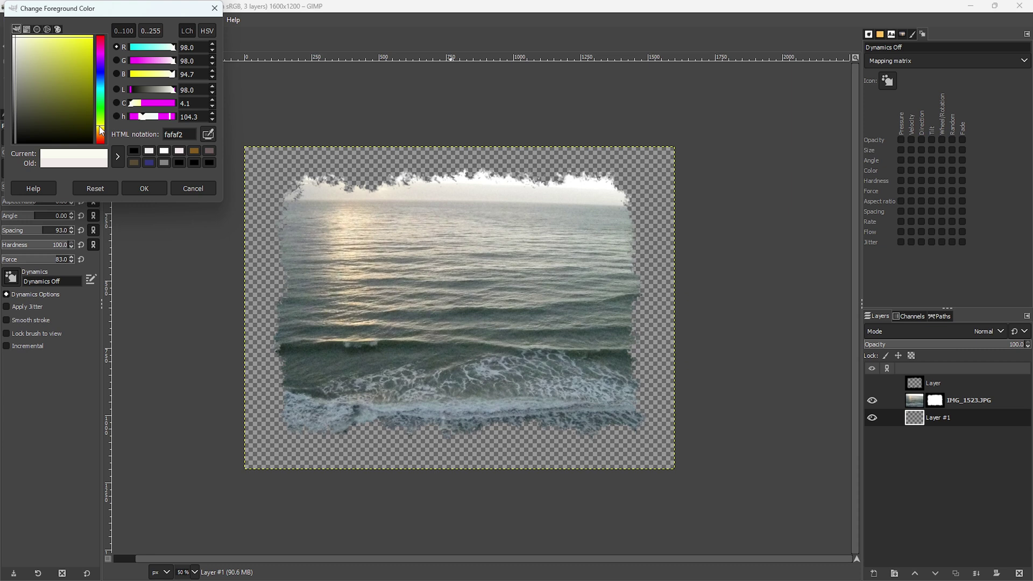
drag(15, 39, 17, 39)
drag(17, 47, 16, 44)
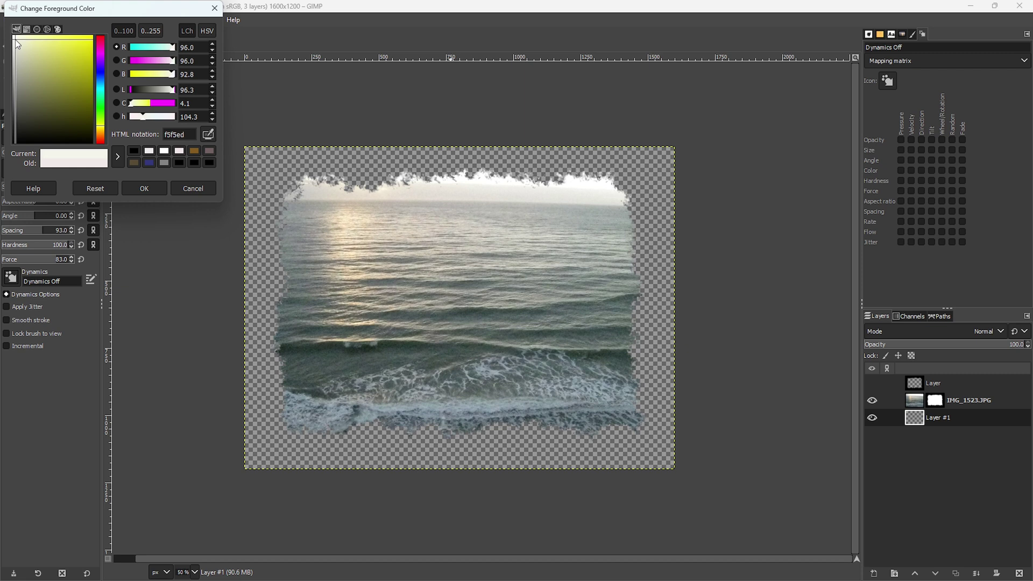
drag(16, 41, 18, 46)
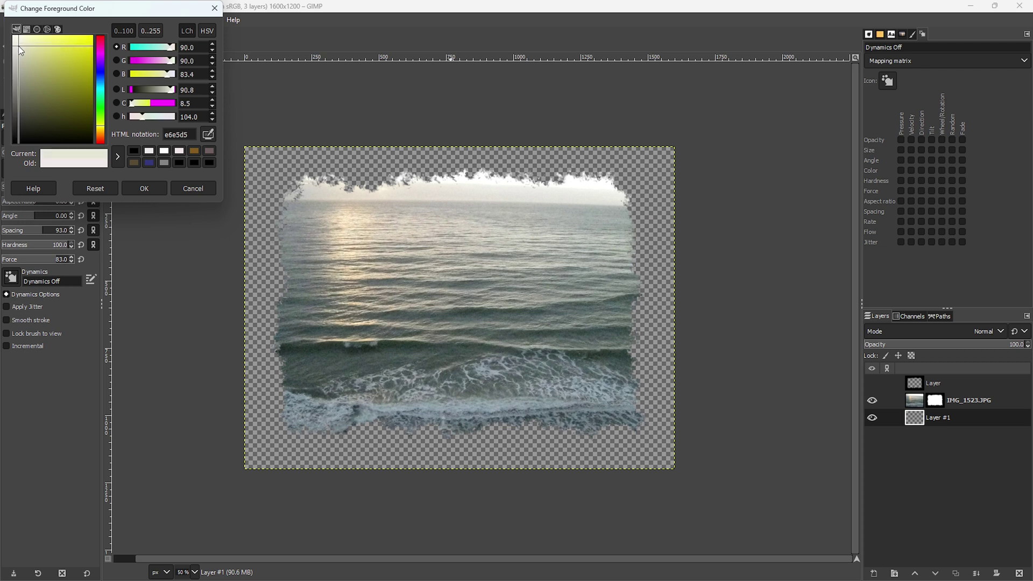
click(101, 133)
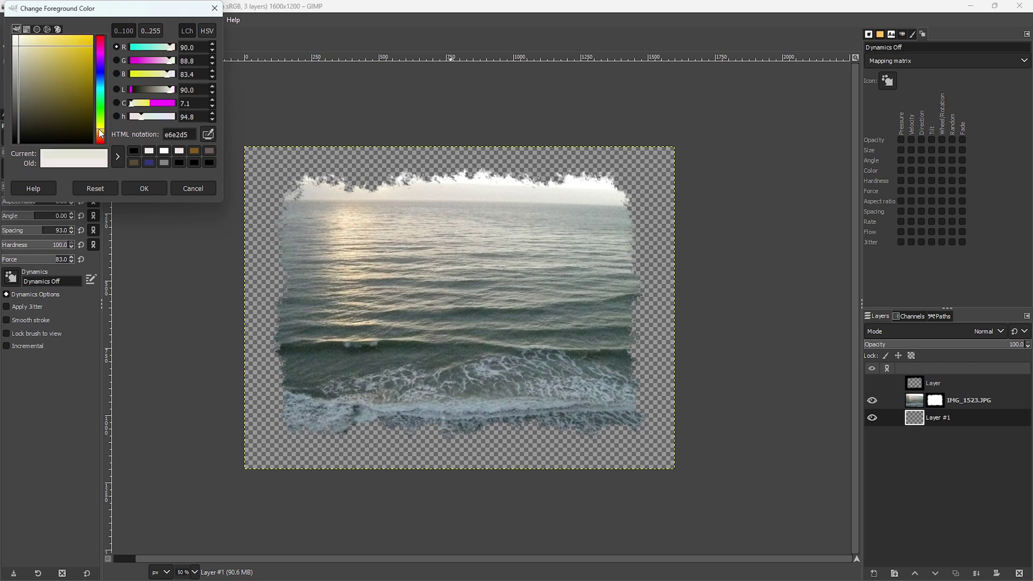
drag(100, 132, 100, 133)
Step: Accept the pale beige foreground colour and bucket-fill Layer #1 with it beneath the torn ocean photo
click(143, 189)
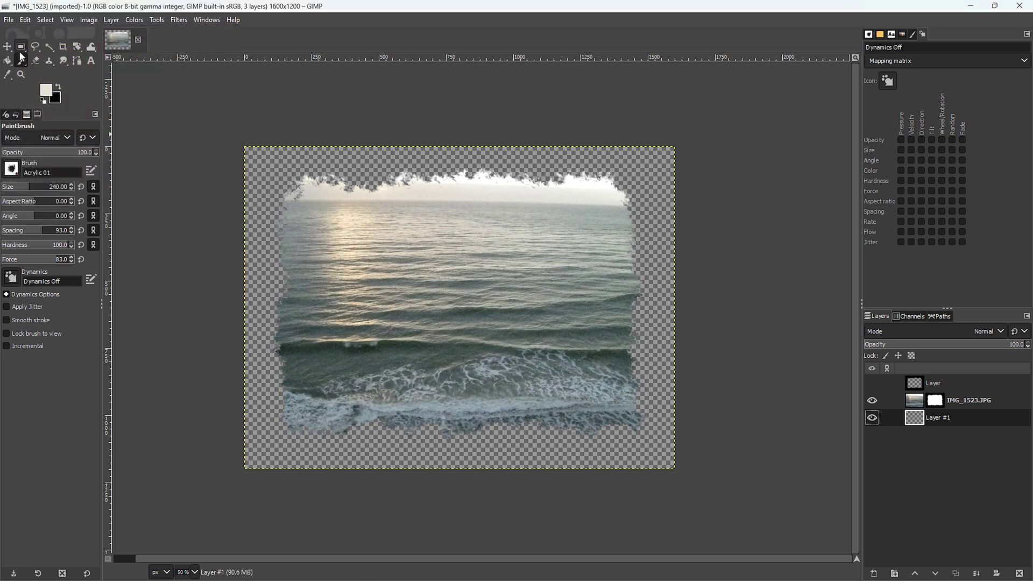
click(8, 60)
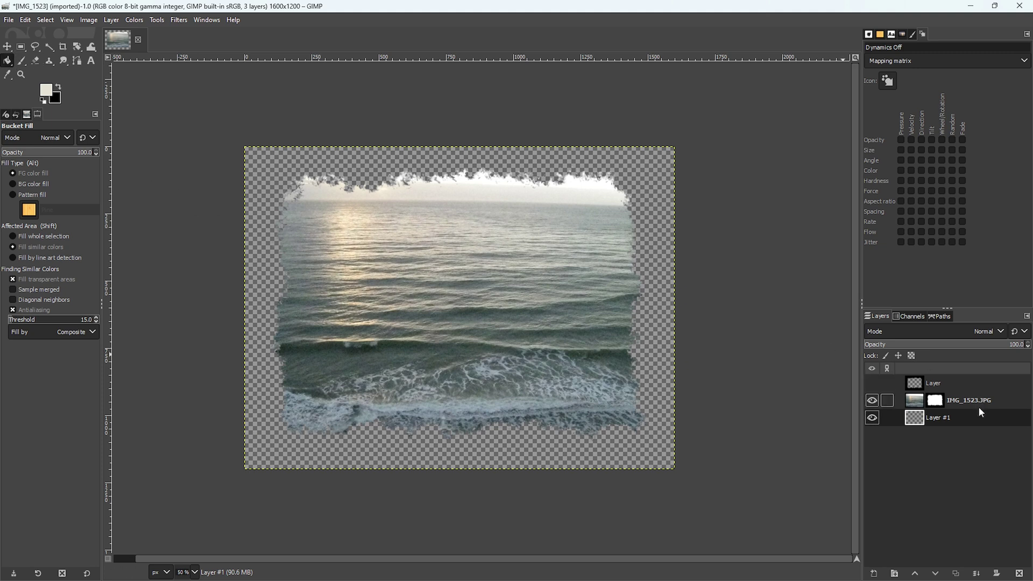
click(266, 164)
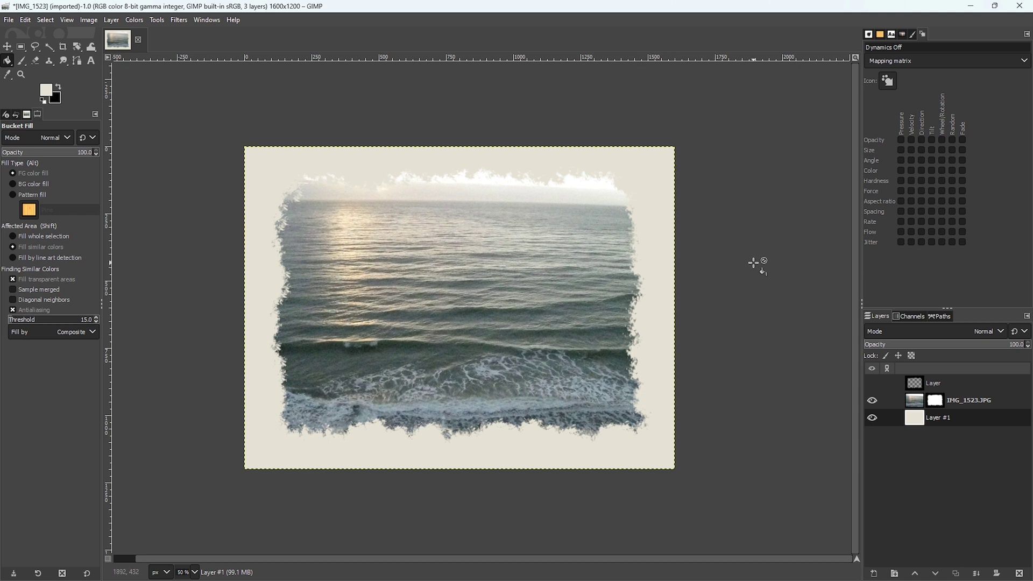